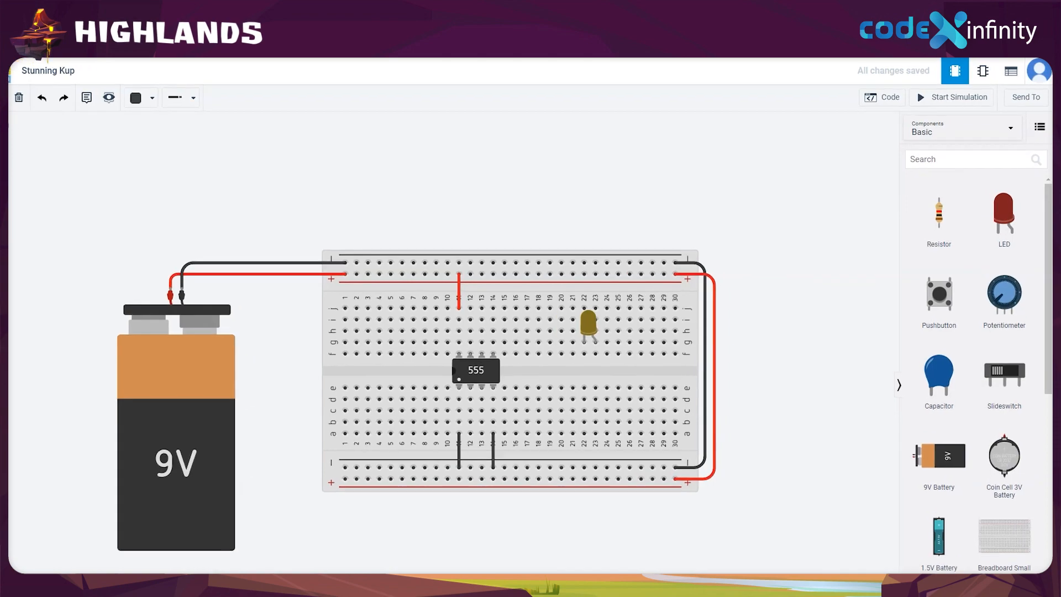
# Add a second LED, set its color to Green, and place it on the breadboard across columns 28 and 29 in row g.
pyautogui.moveTo(999, 251); pyautogui.dragTo(836, 259)
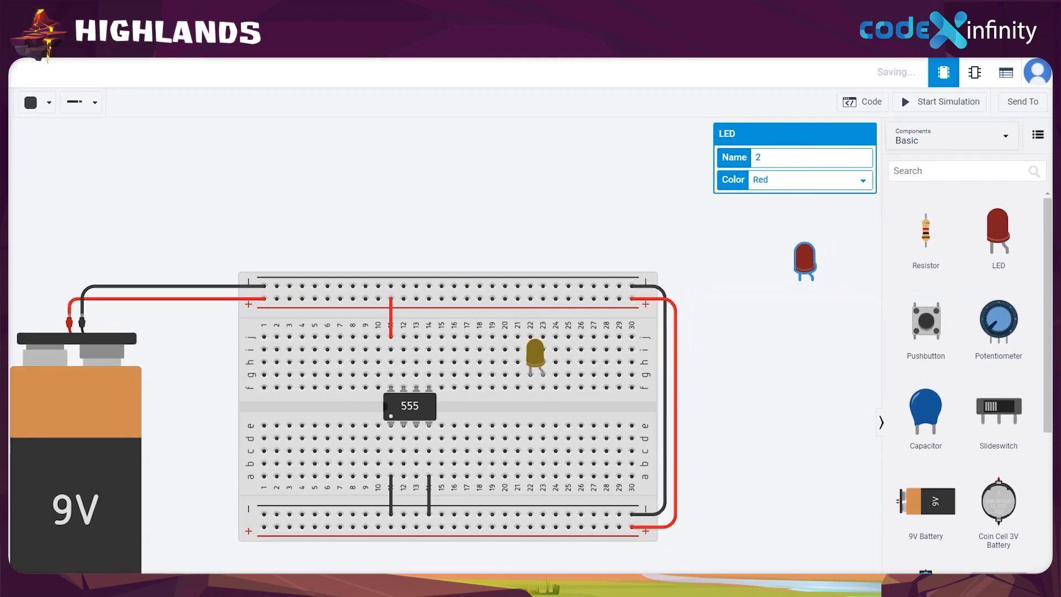
pyautogui.click(794, 171)
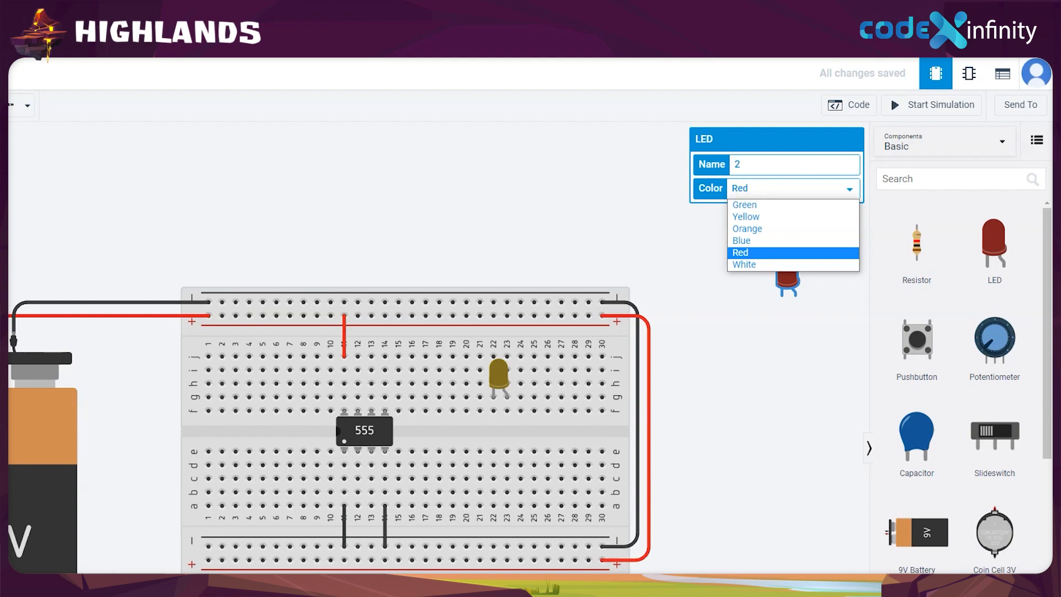
pyautogui.click(764, 208)
pyautogui.click(746, 290)
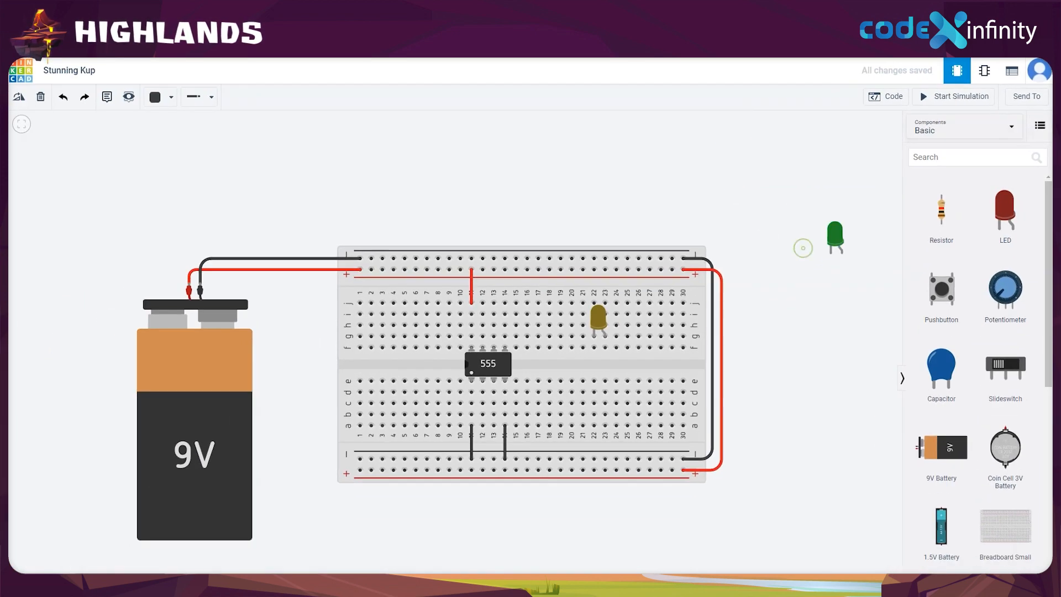
pyautogui.moveTo(837, 243); pyautogui.dragTo(666, 316)
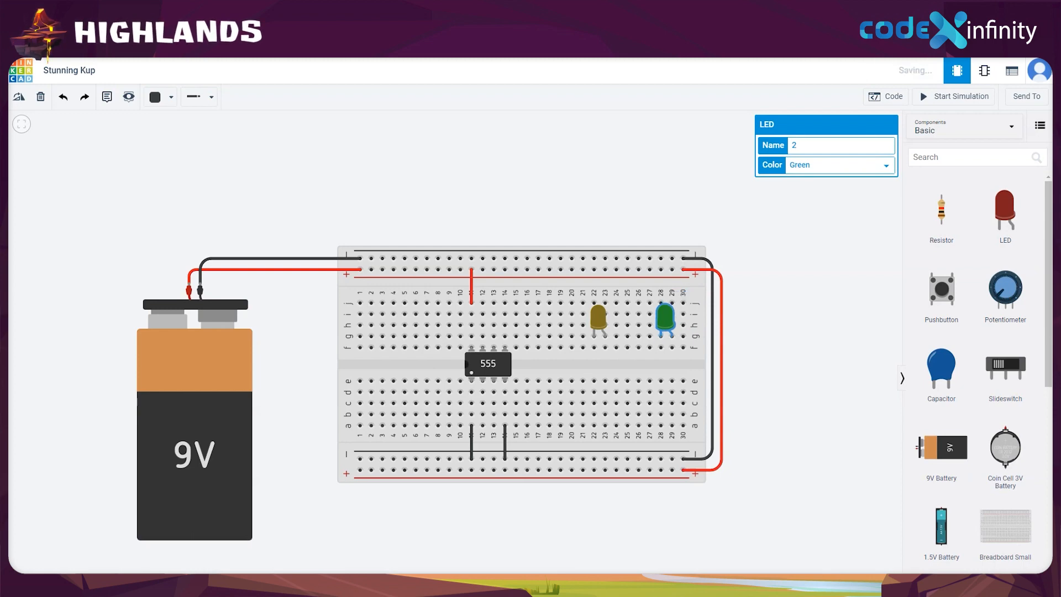
pyautogui.click(781, 289)
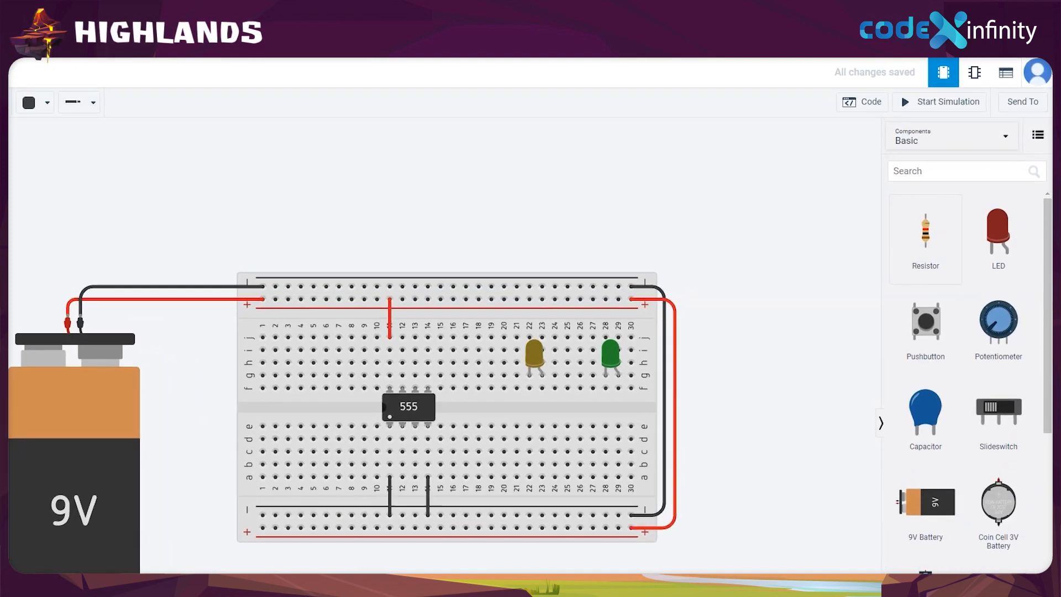
# Add a resistor to the workspace and set its resistance to 500 Ω.
pyautogui.moveTo(919, 246); pyautogui.dragTo(763, 268)
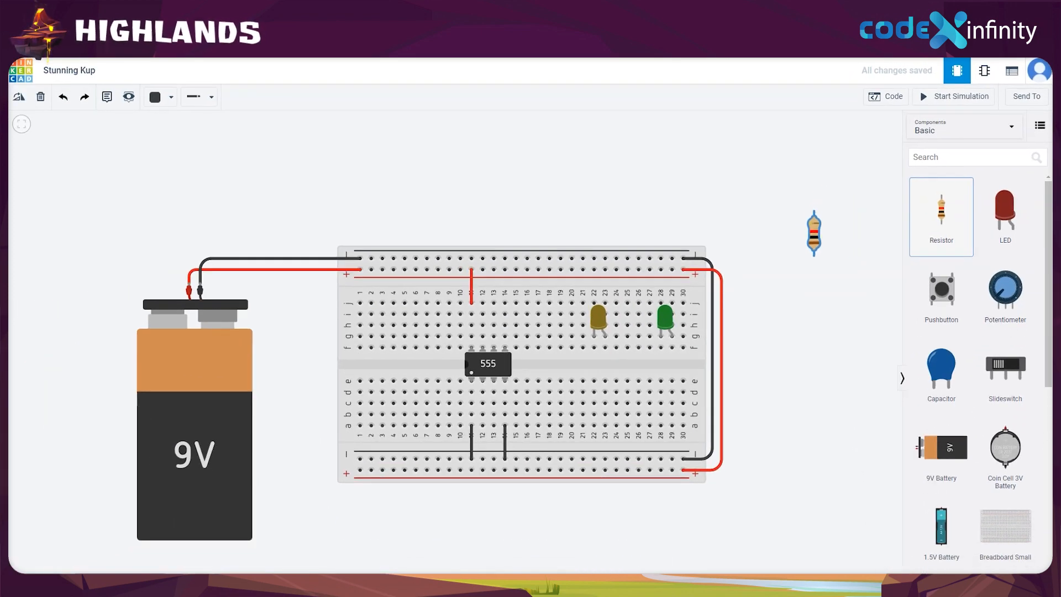
pyautogui.click(812, 251)
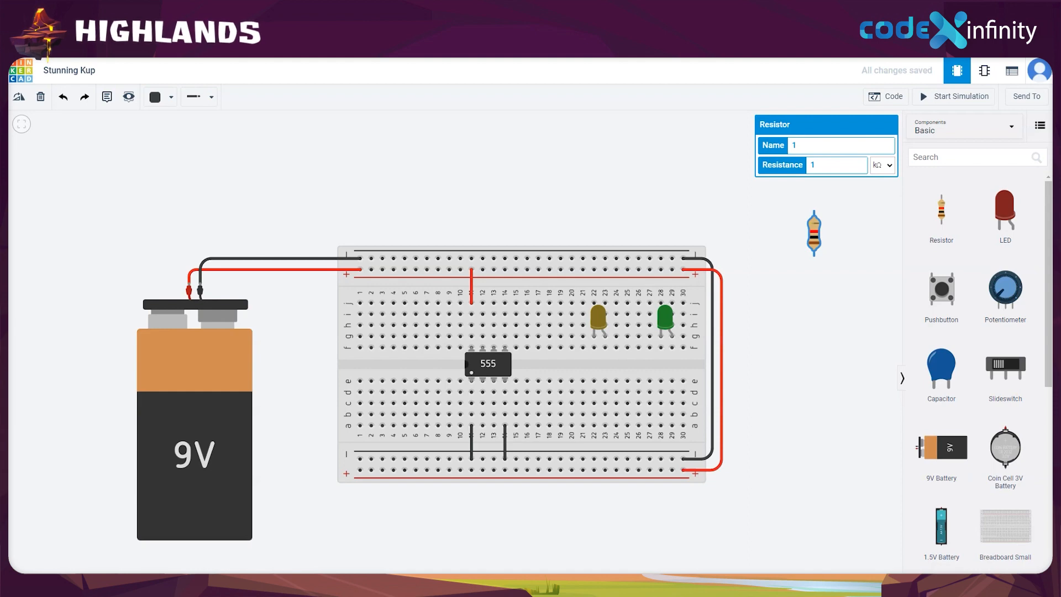
pyautogui.click(882, 166)
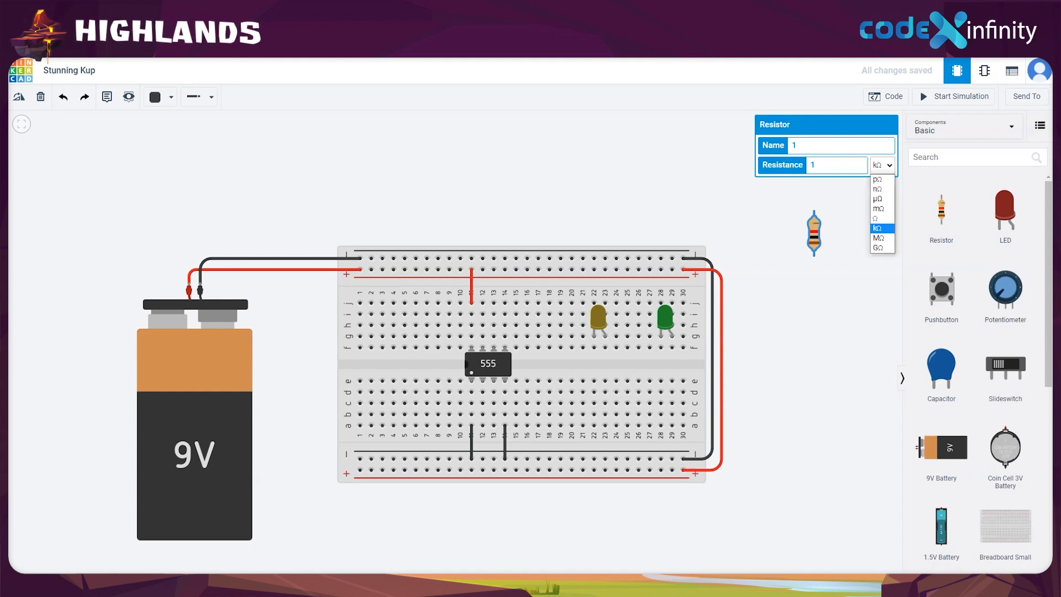
pyautogui.click(876, 216)
pyautogui.doubleClick(829, 165)
pyautogui.write('500')
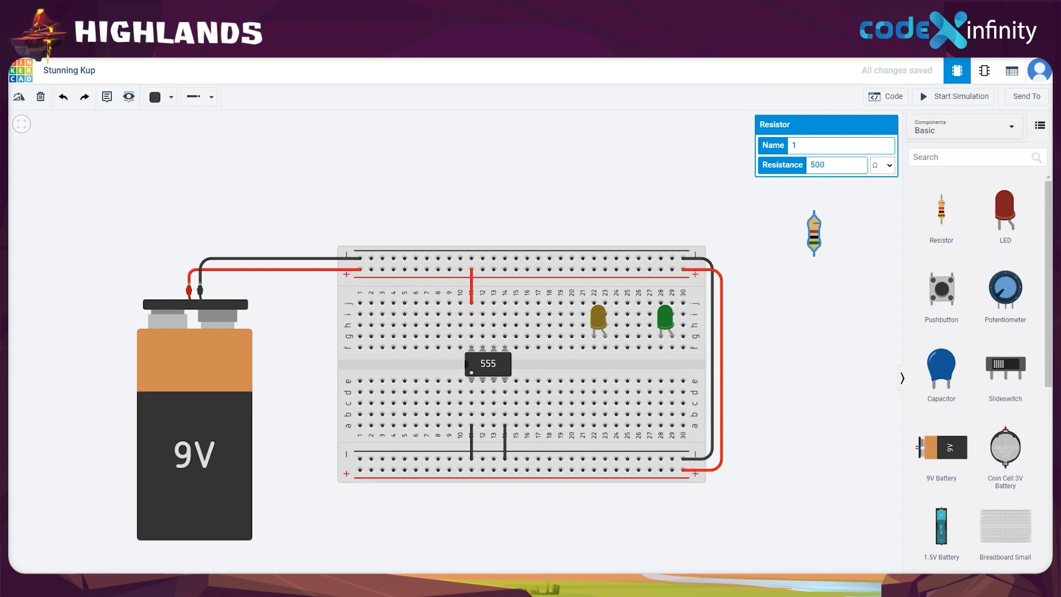
pyautogui.click(800, 321)
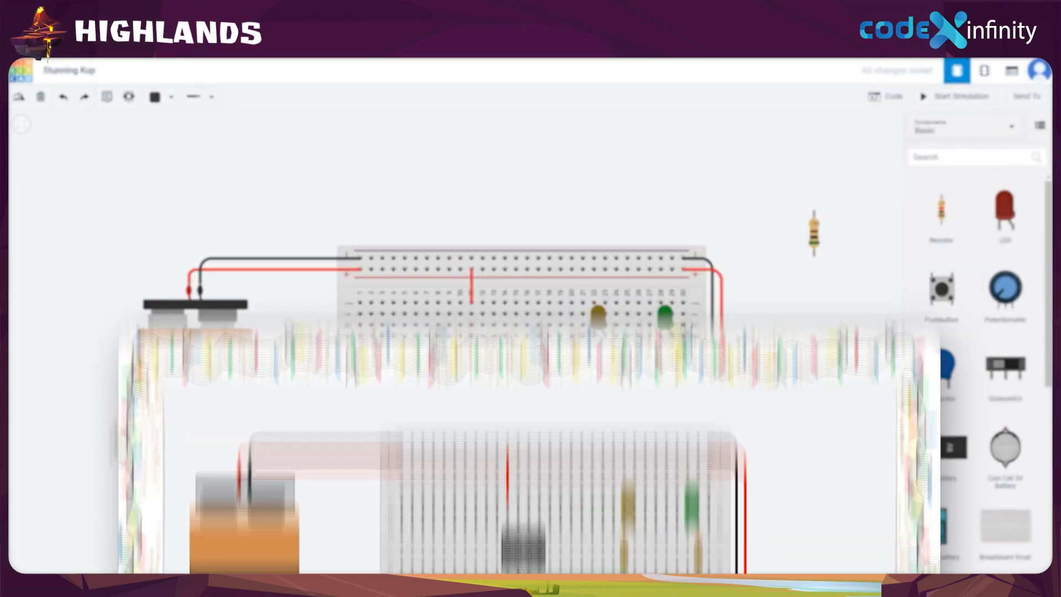
# Place the 500 Ω resistor across the breadboard's center gap in column 29, from row f to row d.
pyautogui.click(816, 230)
pyautogui.moveTo(816, 237); pyautogui.dragTo(671, 369)
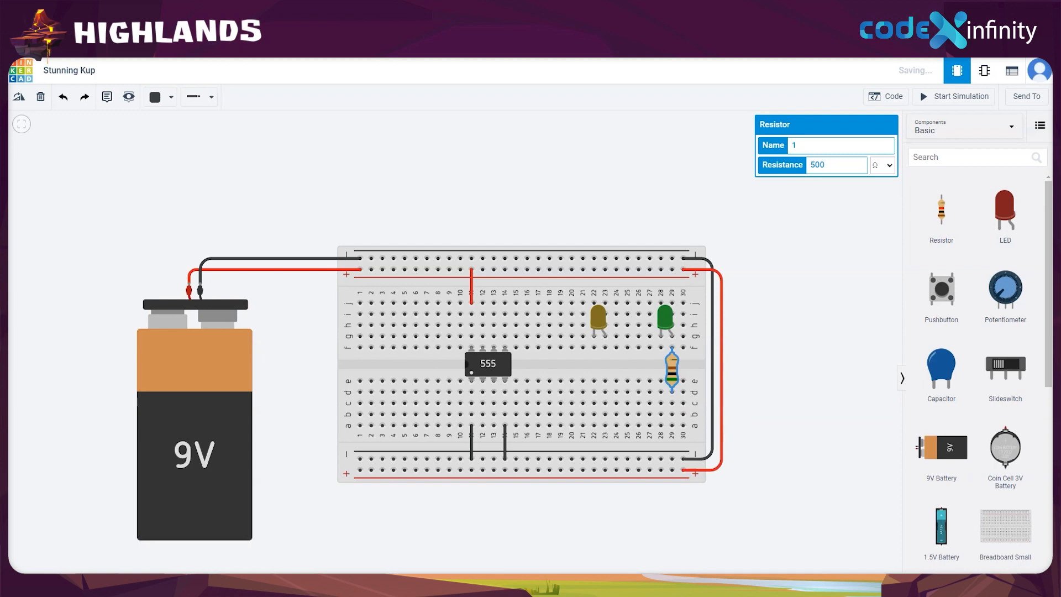
pyautogui.click(861, 317)
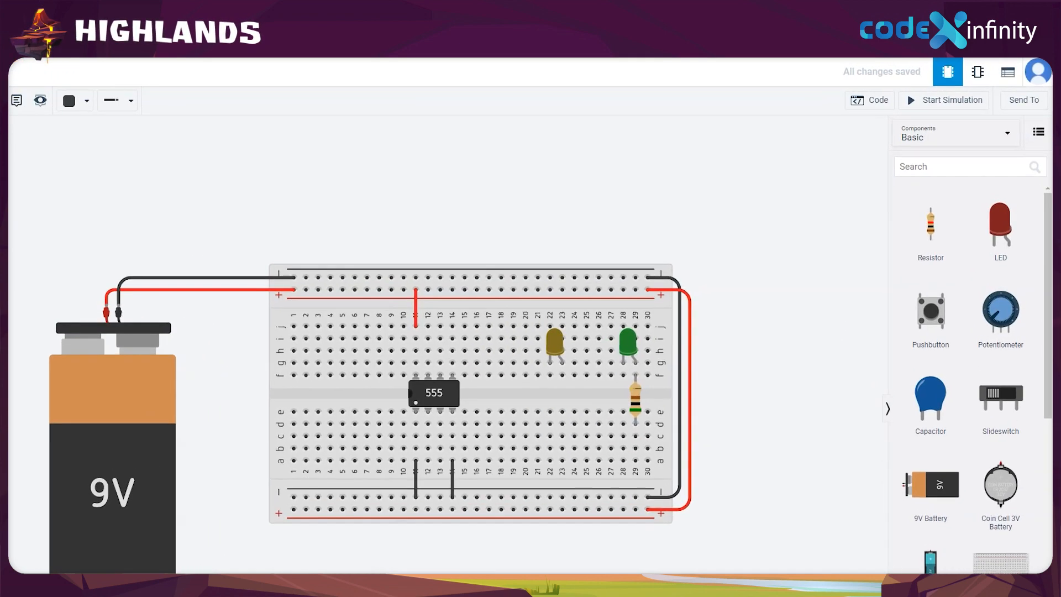
# Add another resistor, set its unit to Ω with a resistance of 500, and place it in column 22 from row f to row d.
pyautogui.moveTo(930, 223); pyautogui.dragTo(802, 230)
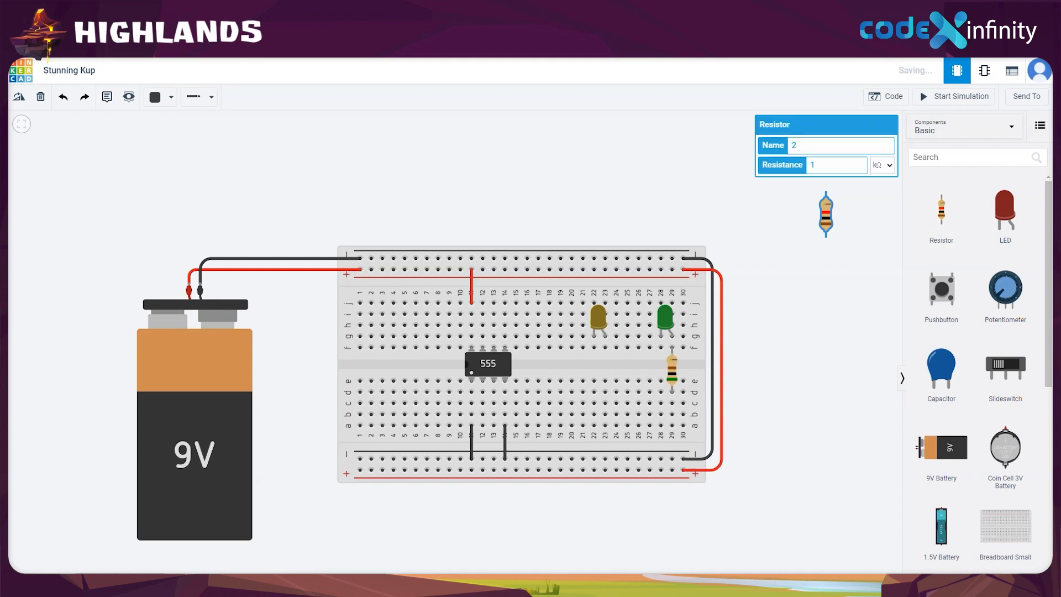
pyautogui.click(883, 165)
pyautogui.click(878, 225)
pyautogui.click(857, 267)
pyautogui.moveTo(826, 215); pyautogui.dragTo(594, 369)
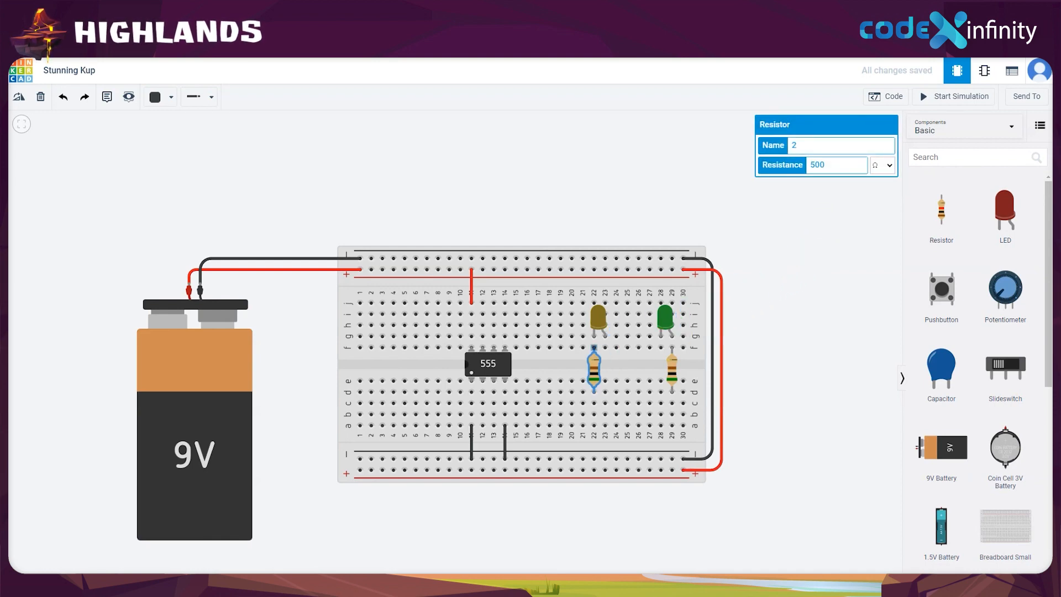
pyautogui.click(759, 320)
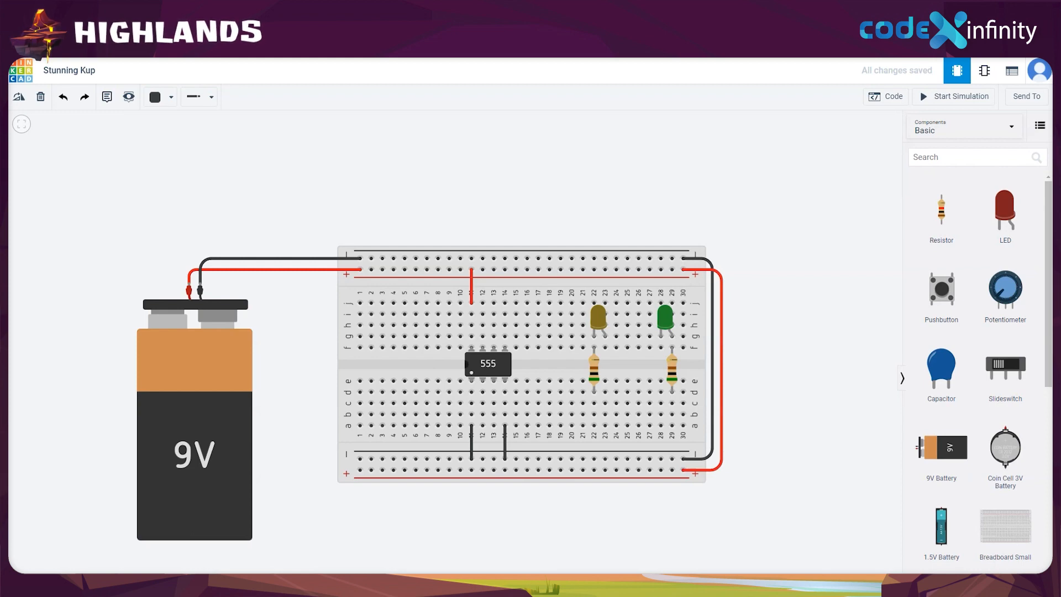
# Draw green wires from the 555 timer's output column at c13 to c22, and from b22 to b29, feeding both resistors.
pyautogui.click(168, 97)
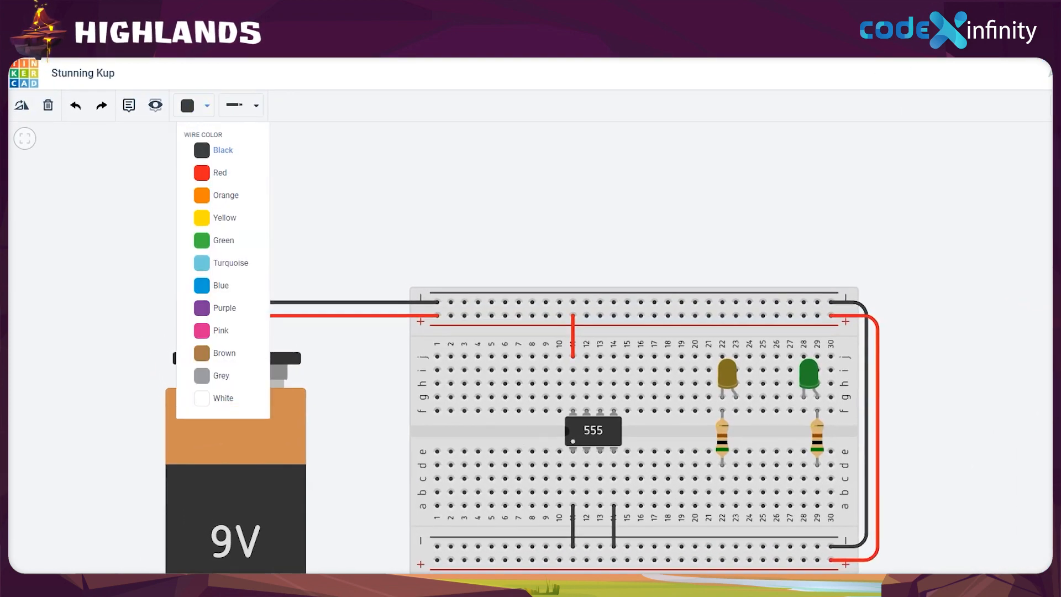
pyautogui.click(218, 238)
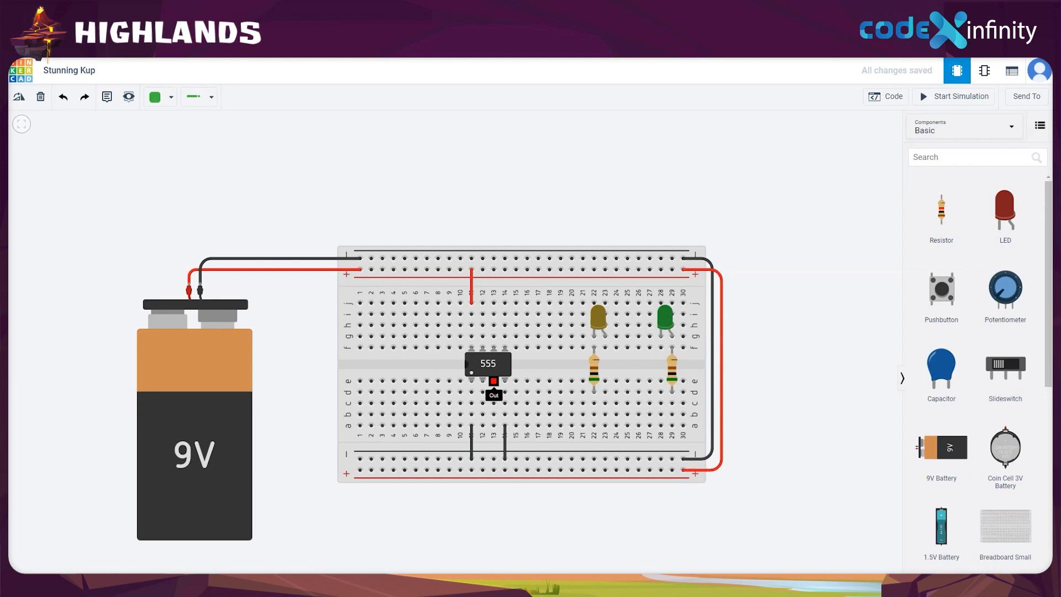
pyautogui.click(493, 380)
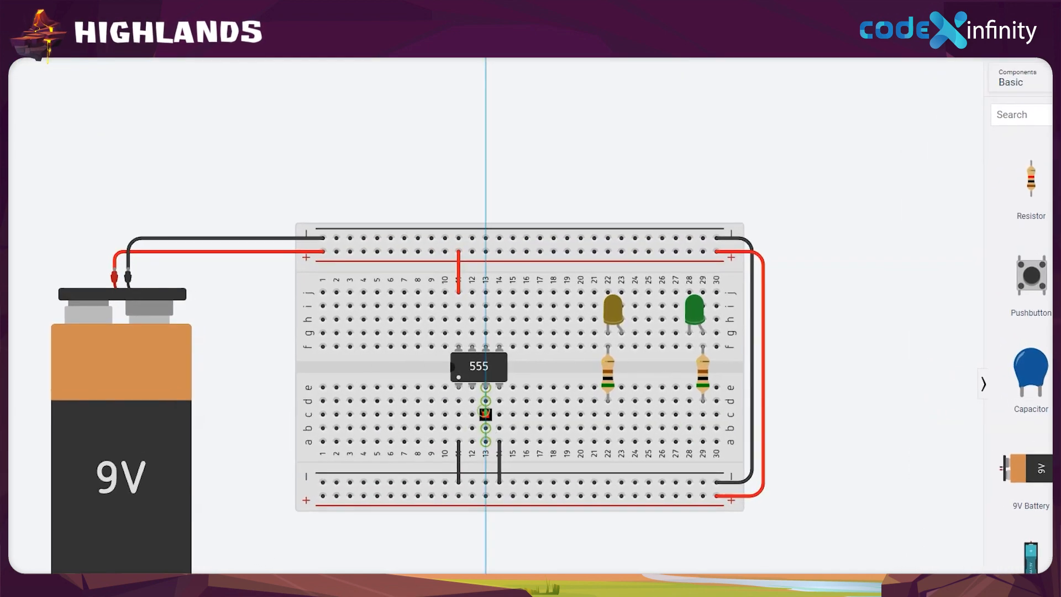
pyautogui.click(485, 414)
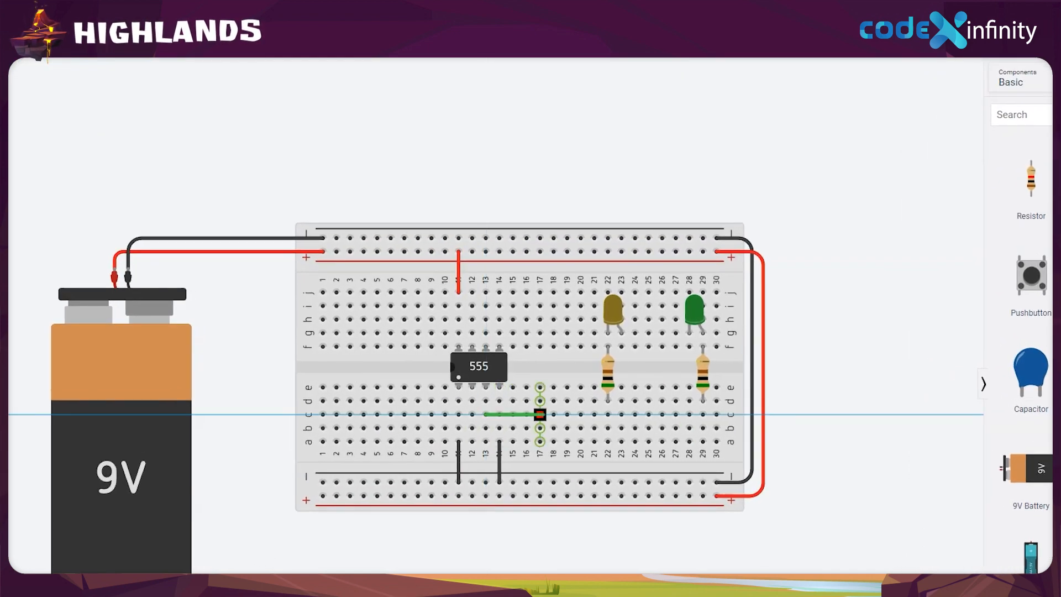
pyautogui.click(601, 411)
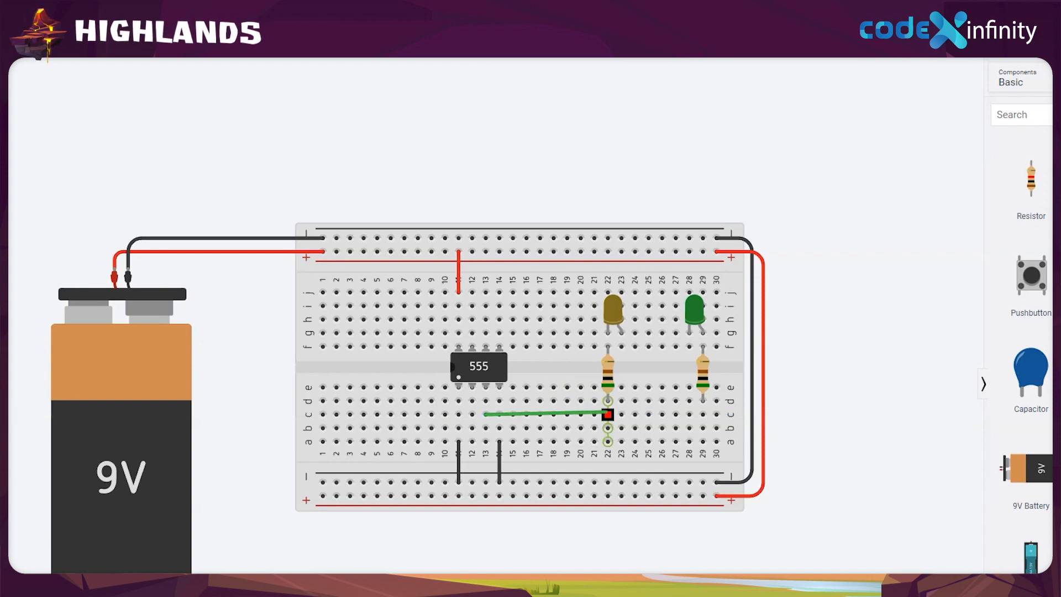
pyautogui.click(608, 413)
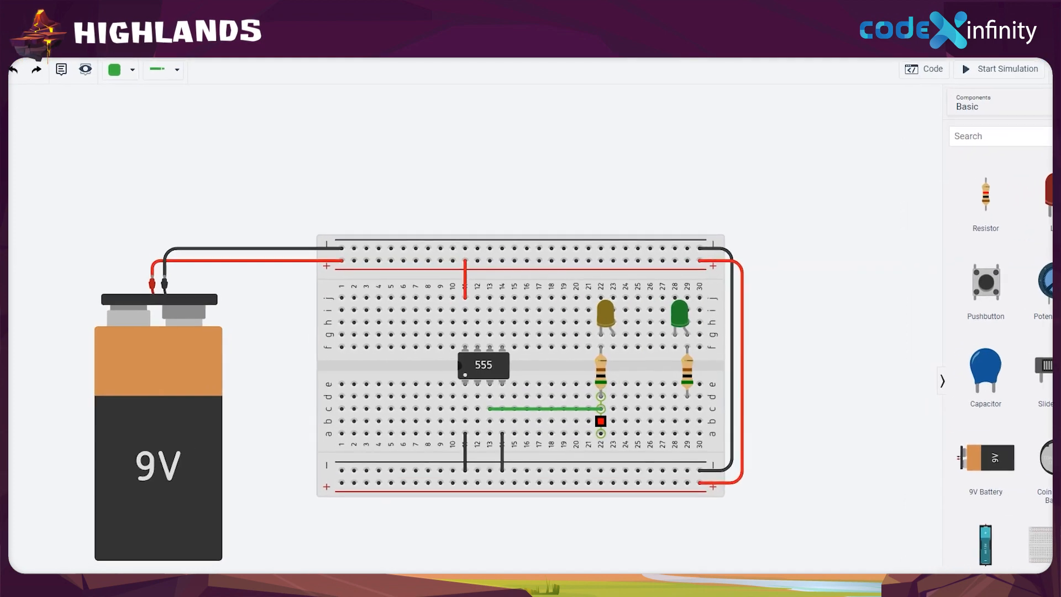
pyautogui.click(601, 421)
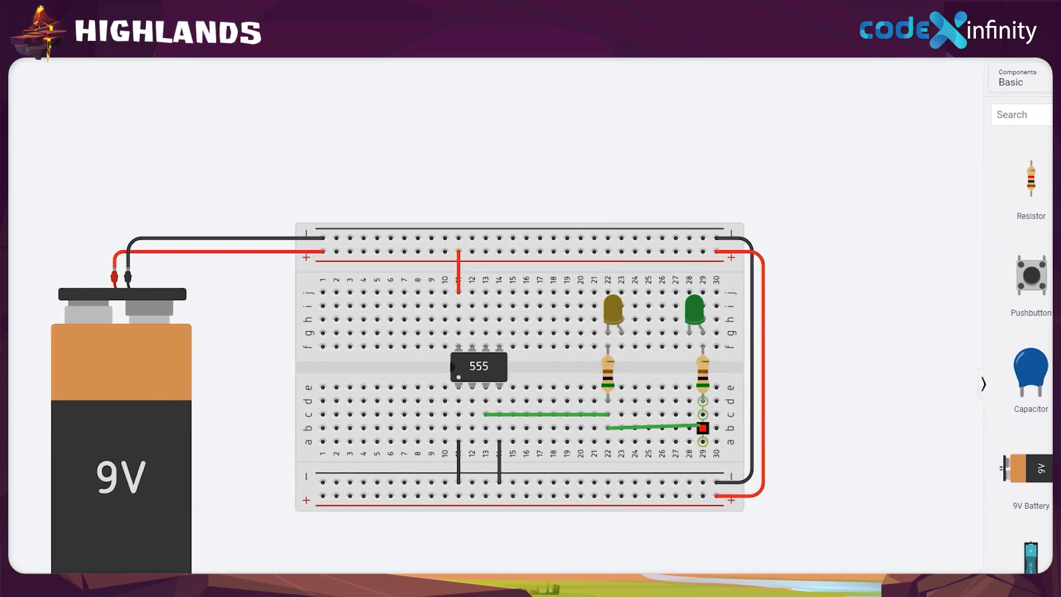
pyautogui.click(702, 427)
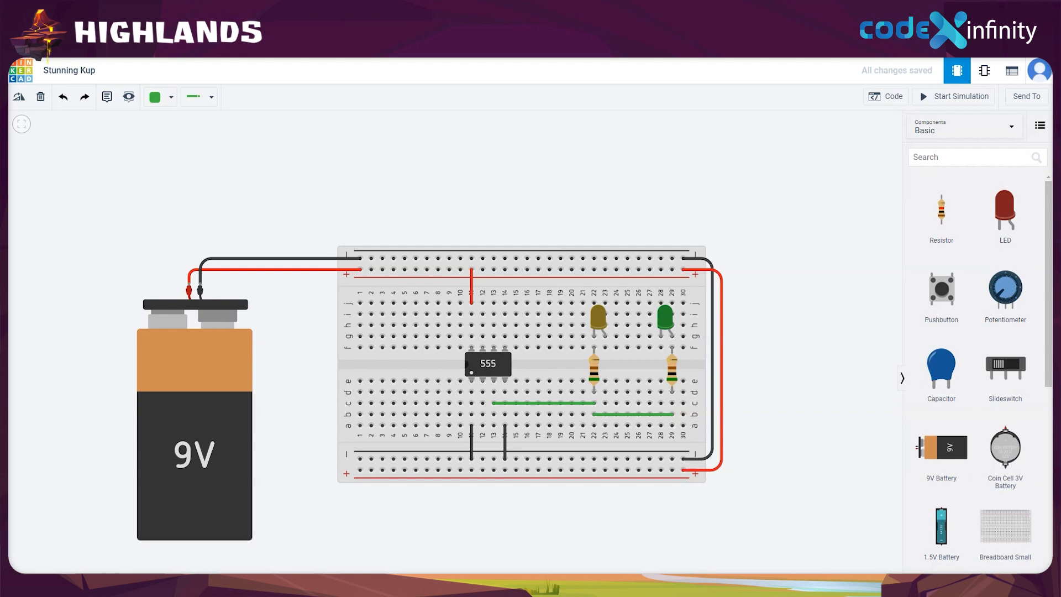
# Draw a red wire from j23 at the yellow LED's column to the upper positive rail.
pyautogui.click(163, 98)
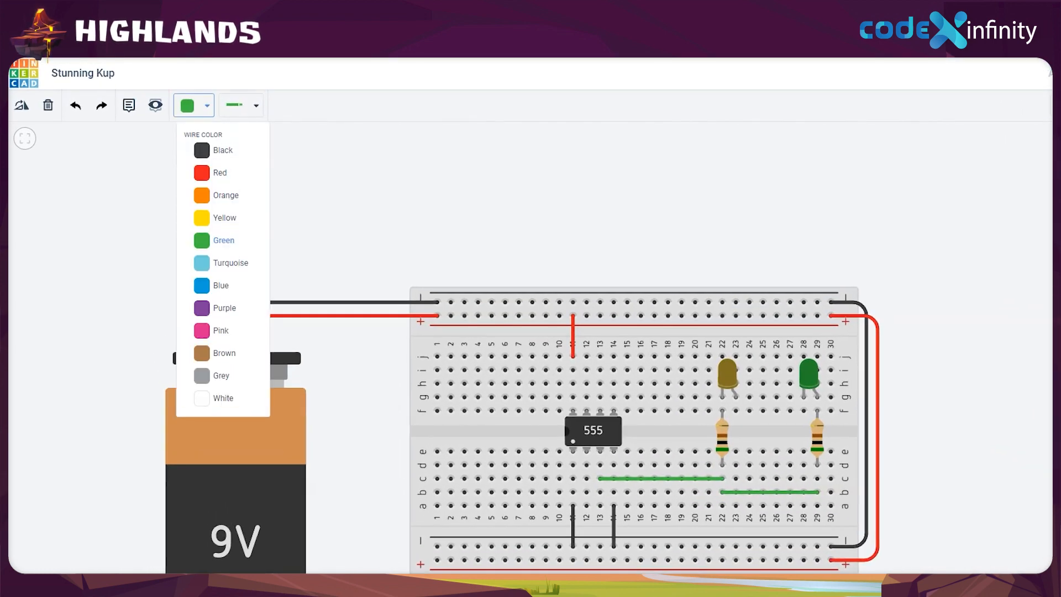
pyautogui.click(215, 172)
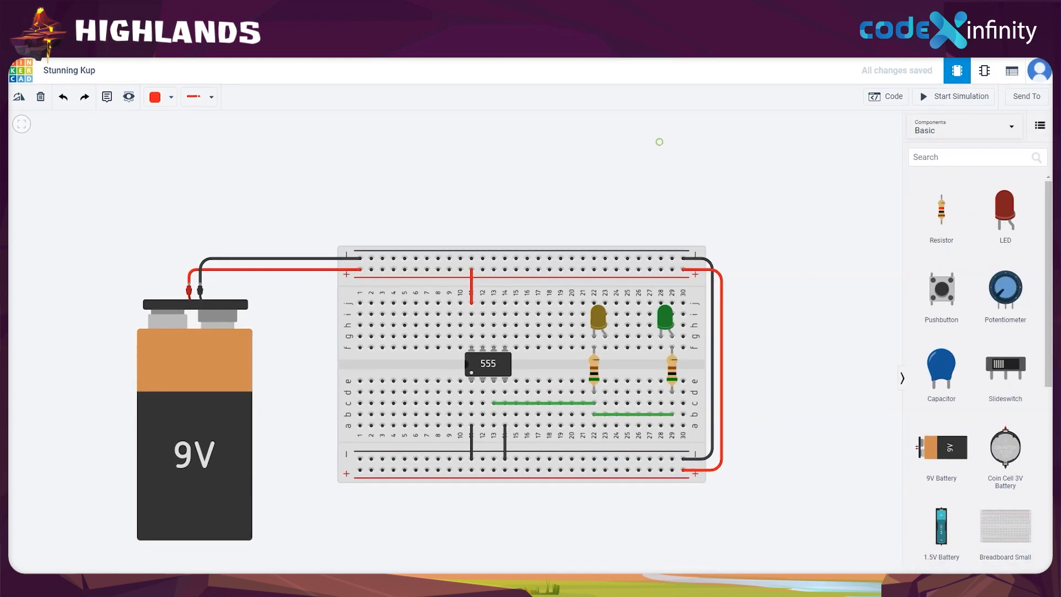
pyautogui.click(605, 302)
pyautogui.click(605, 270)
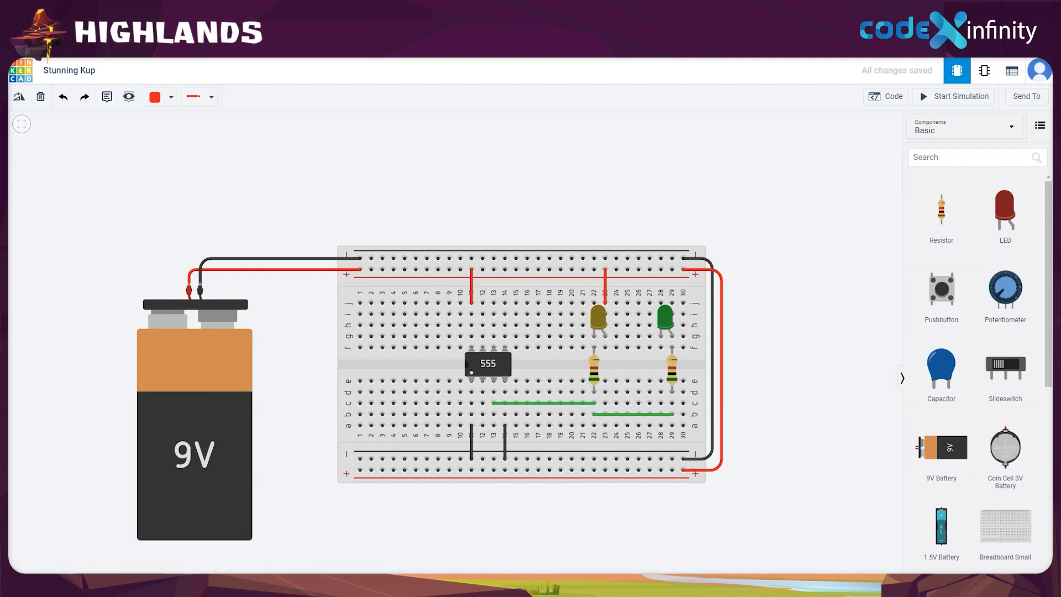
# Draw a black wire from the upper negative rail down column 27 to f28, grounding the green LED.
pyautogui.click(163, 93)
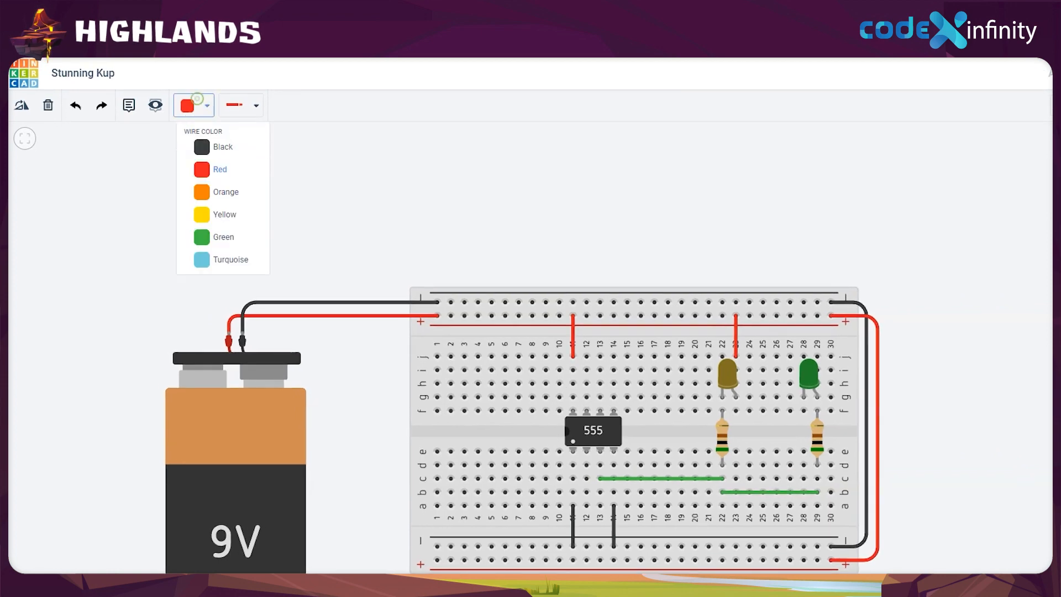
pyautogui.click(216, 147)
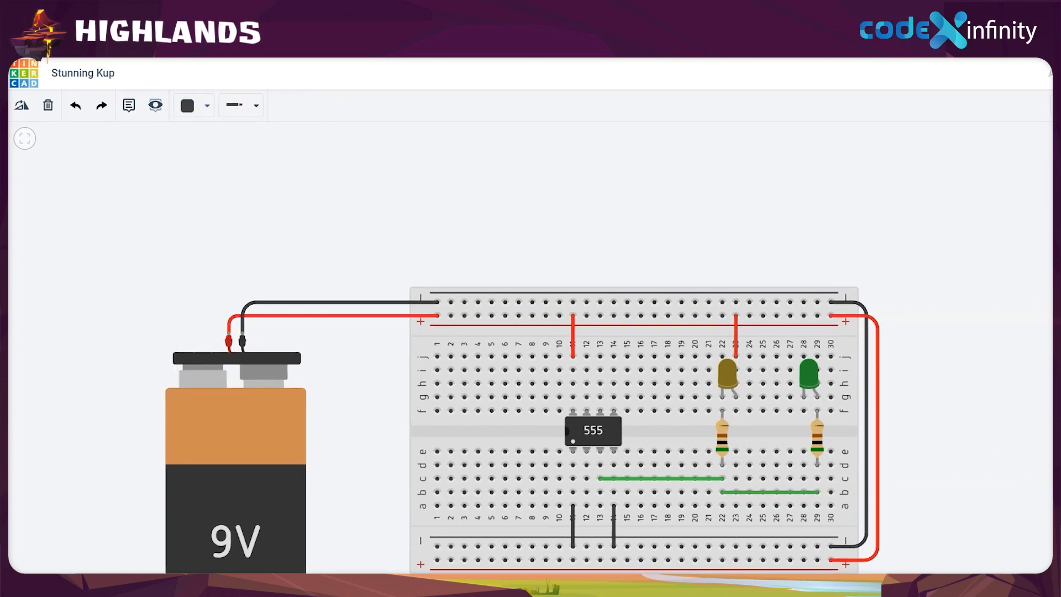
pyautogui.click(790, 302)
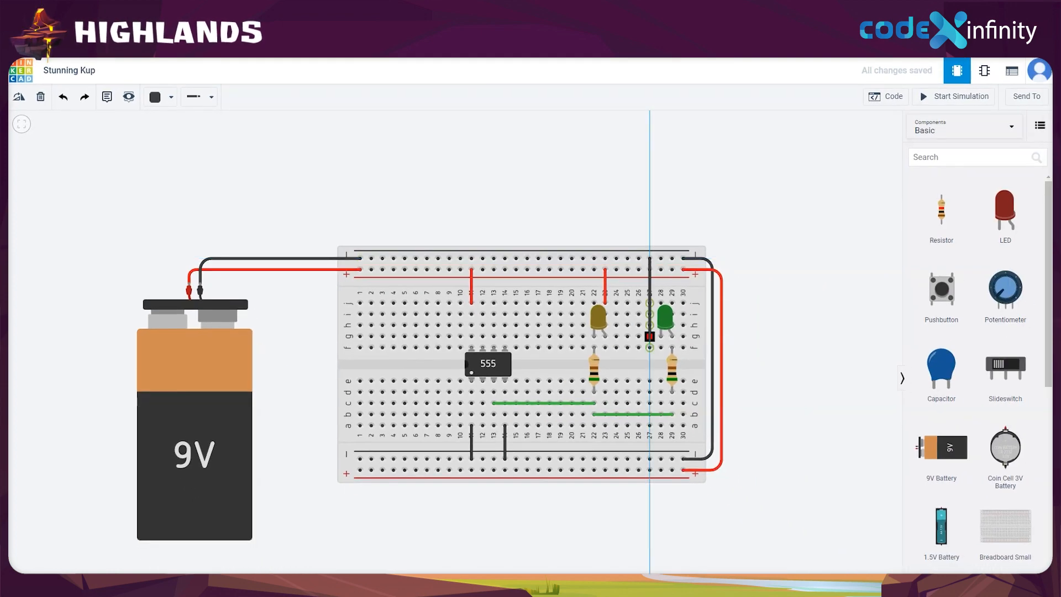
pyautogui.click(649, 344)
pyautogui.click(661, 347)
pyautogui.moveTo(650, 344); pyautogui.dragTo(649, 348)
pyautogui.click(785, 348)
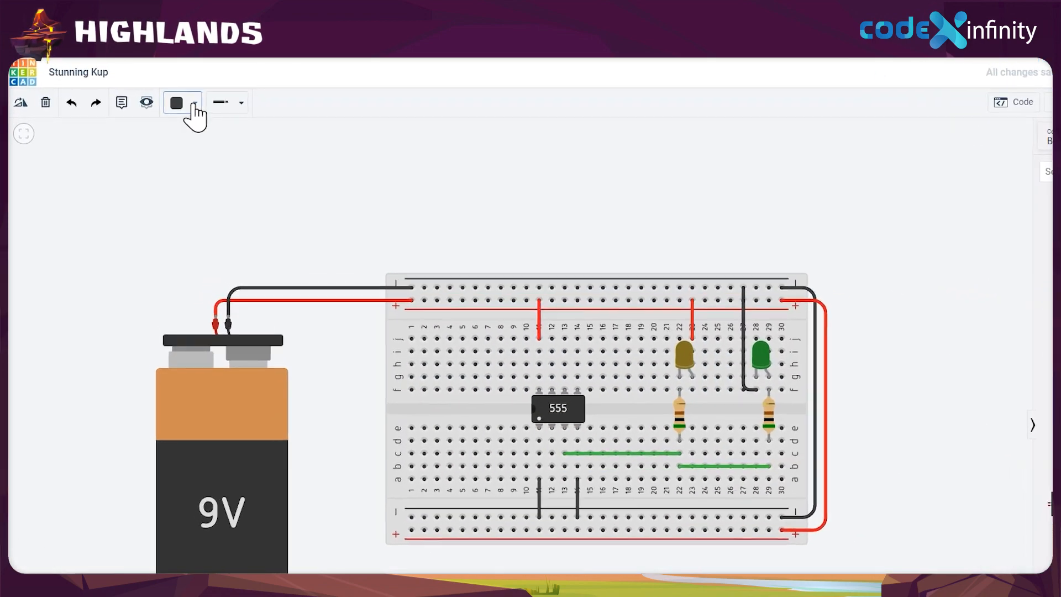
# Draw a purple wire from d12 around the 555 timer to g13, aligning both of its bends with column 16.
pyautogui.click(191, 105)
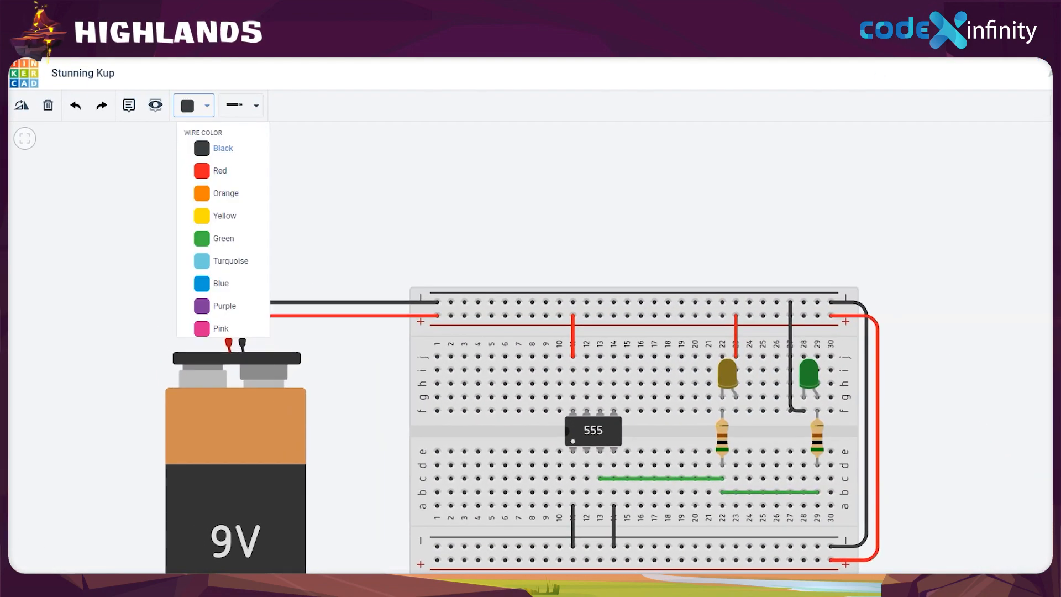
pyautogui.click(221, 308)
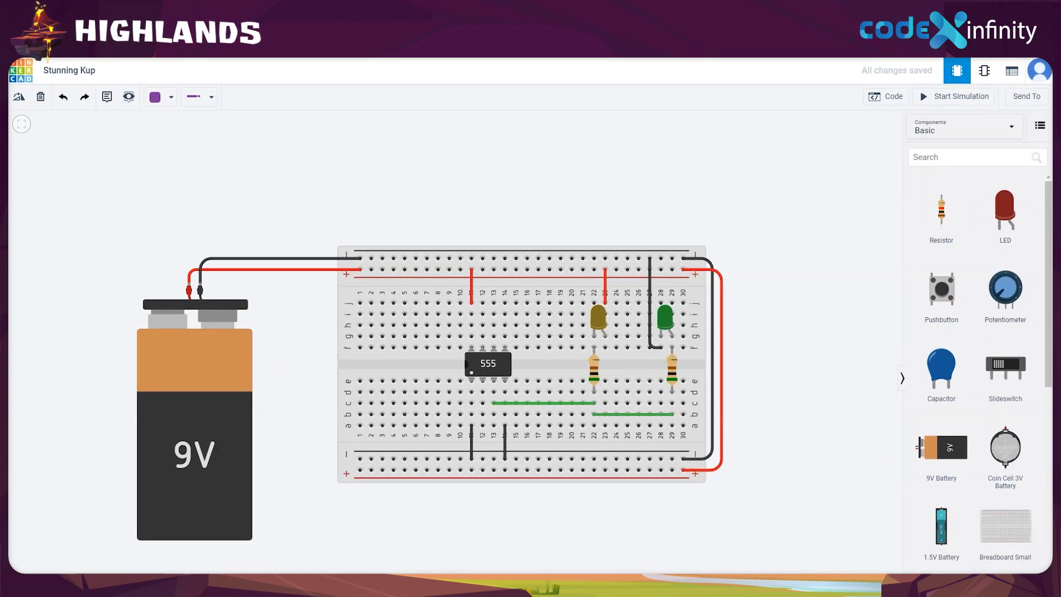
pyautogui.click(490, 397)
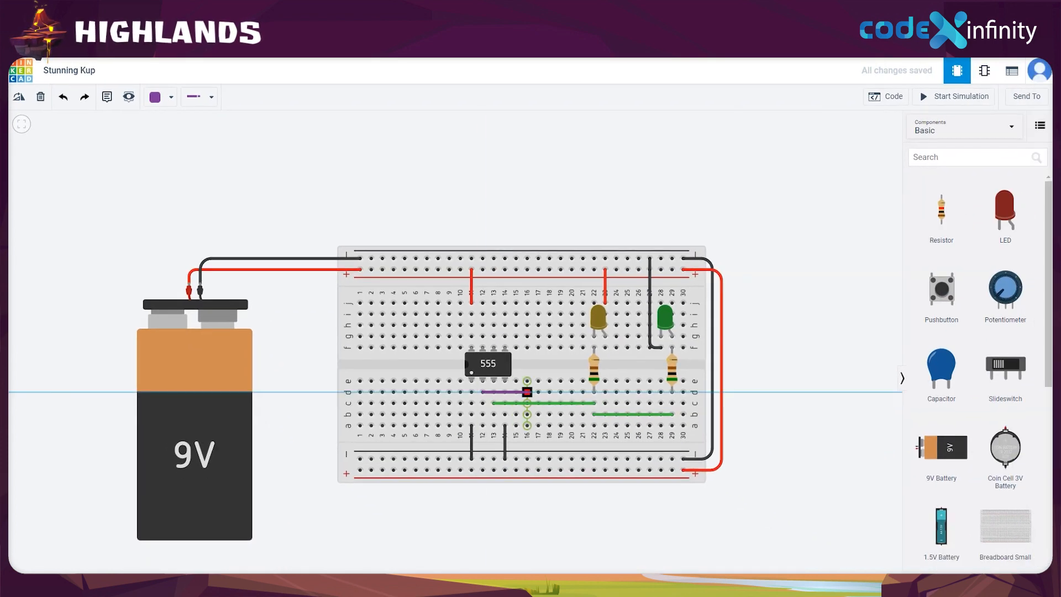
pyautogui.click(532, 392)
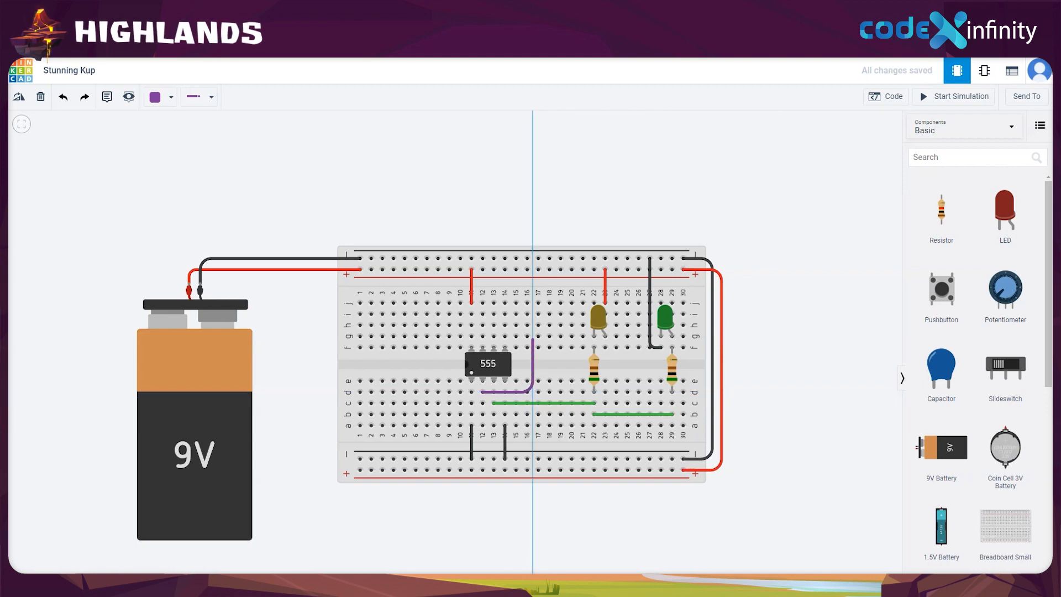
pyautogui.click(532, 337)
pyautogui.click(494, 347)
pyautogui.moveTo(532, 391); pyautogui.dragTo(525, 392)
pyautogui.moveTo(532, 337); pyautogui.dragTo(525, 336)
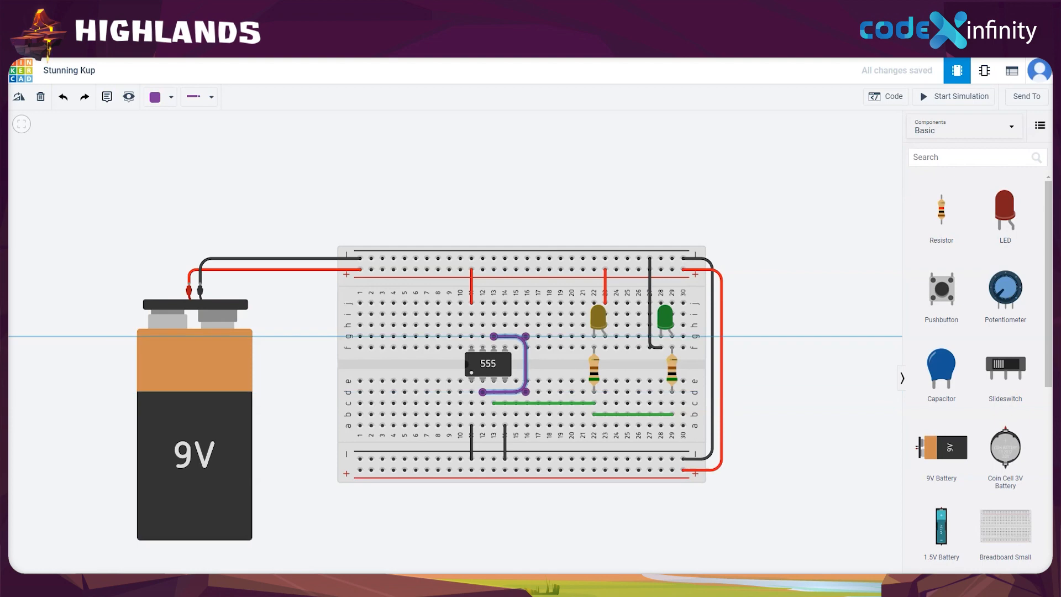
# Place a capacitor on the breadboard with its legs in j17 and j18, between the 555 timer and the yellow LED.
pyautogui.press('Escape')
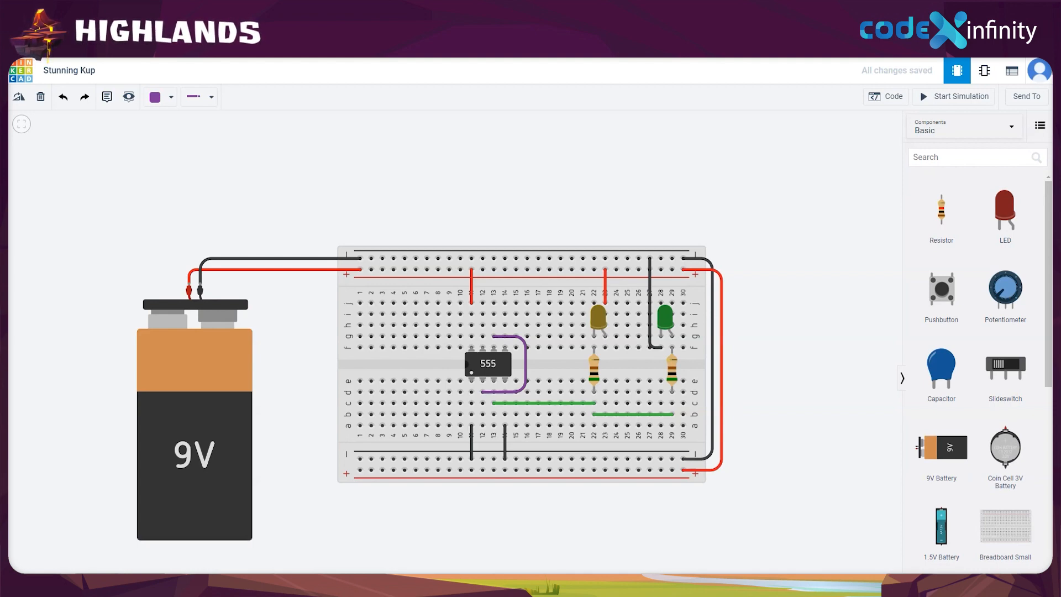
pyautogui.moveTo(932, 446); pyautogui.dragTo(544, 285)
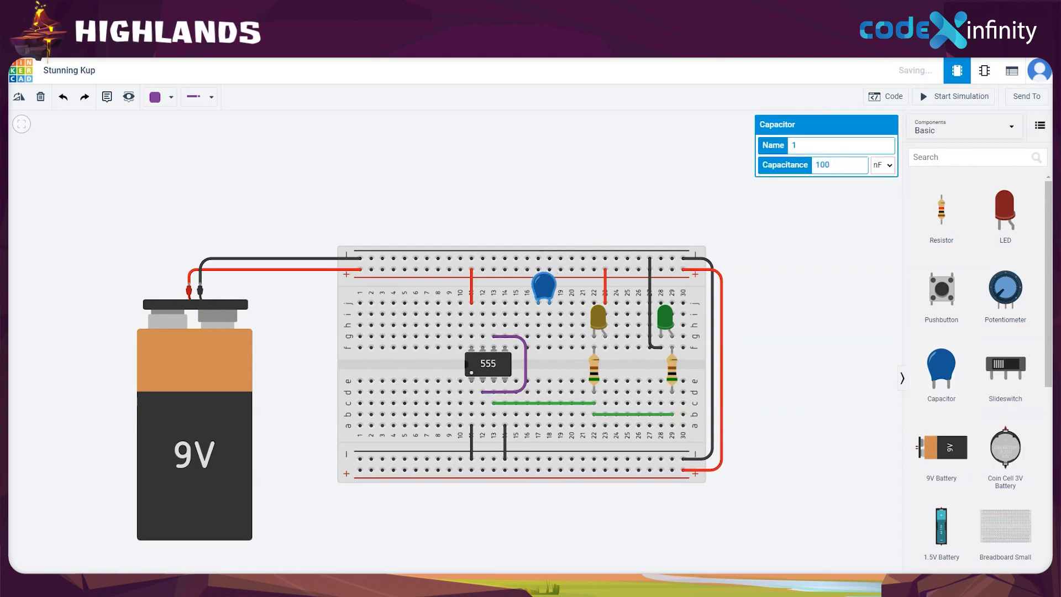
pyautogui.press('Escape')
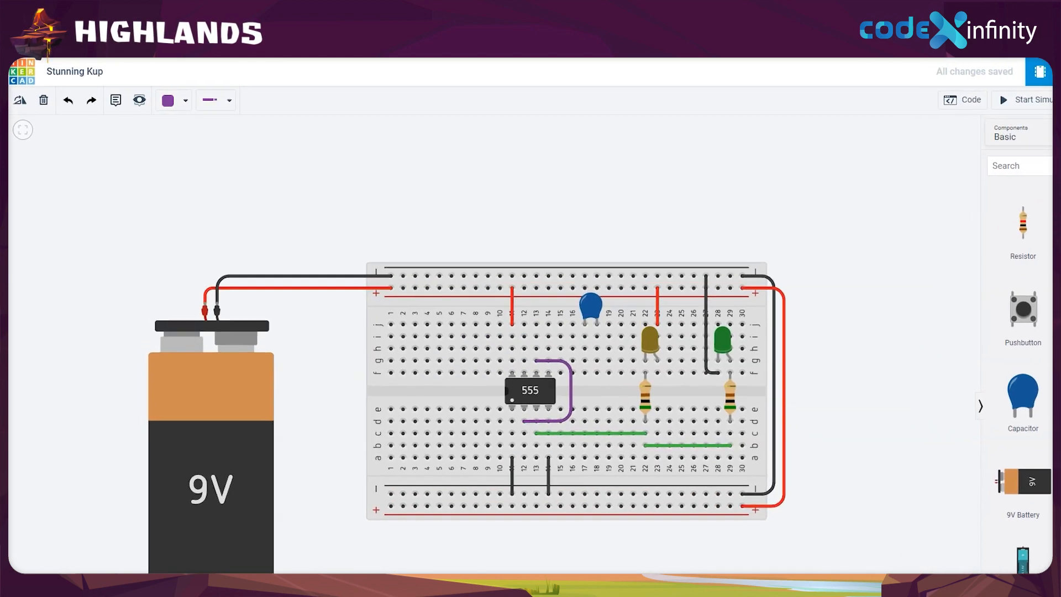
# Draw a blue wire from i13 in the 555 timer's column to i17, below one leg of the capacitor.
pyautogui.click(166, 97)
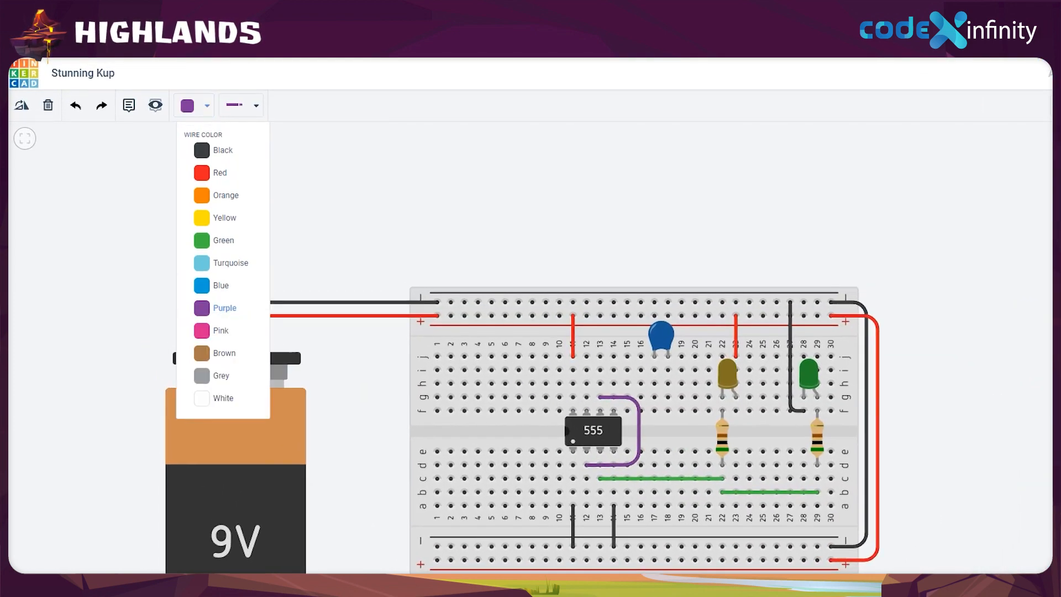
pyautogui.click(220, 285)
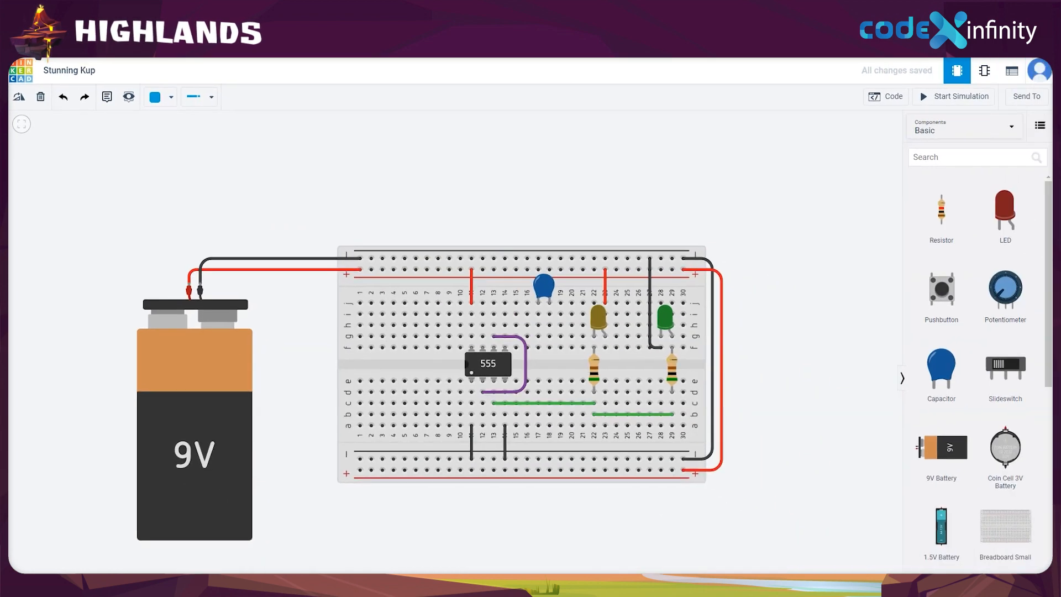
pyautogui.click(493, 314)
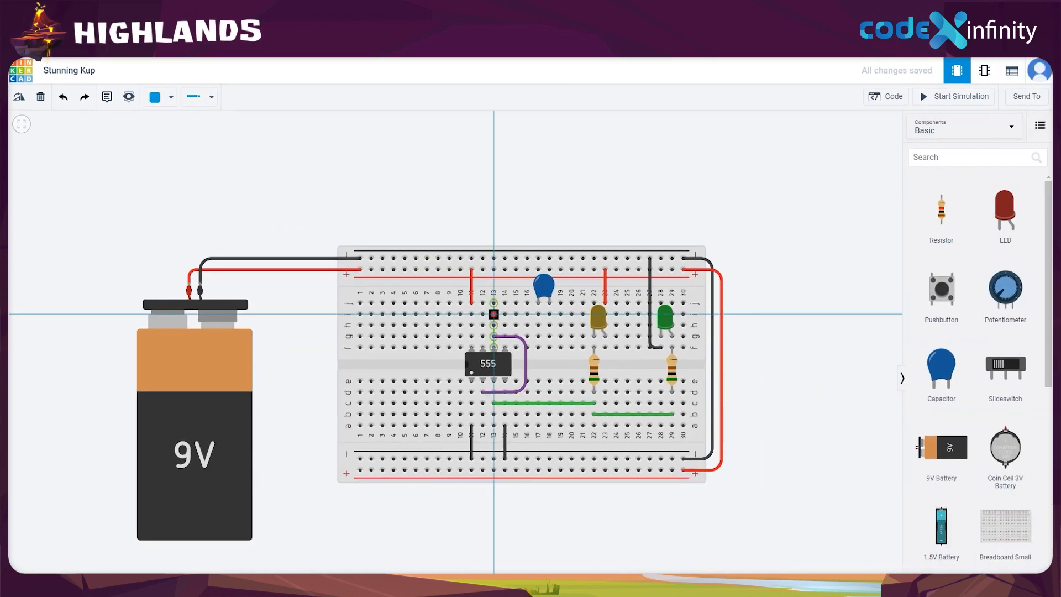
pyautogui.click(537, 313)
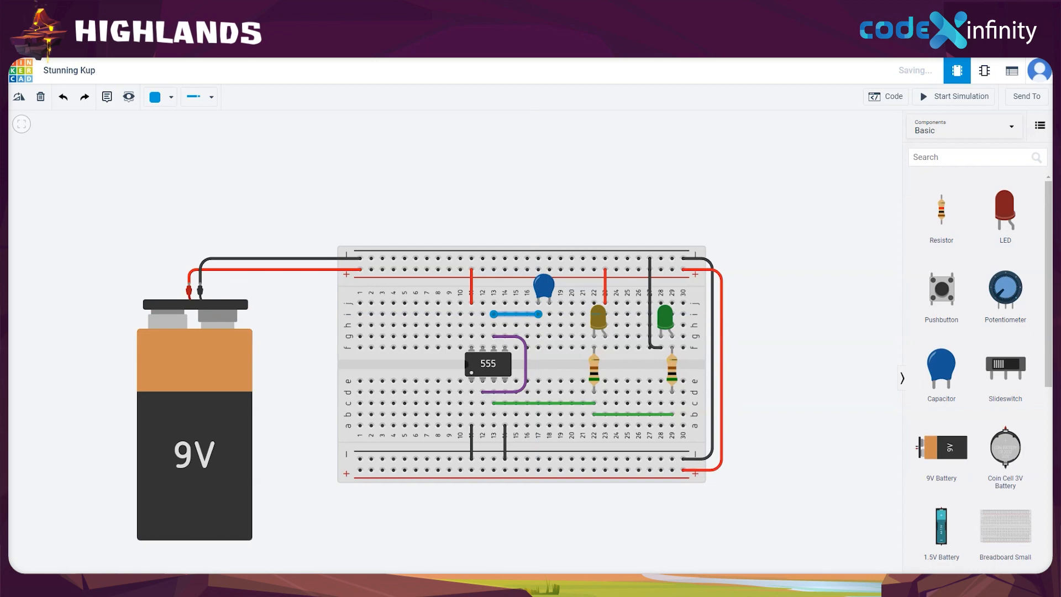
# Draw a black wire from i18 at the capacitor's other leg to the upper negative rail, aligning its bend with column 20.
pyautogui.click(170, 97)
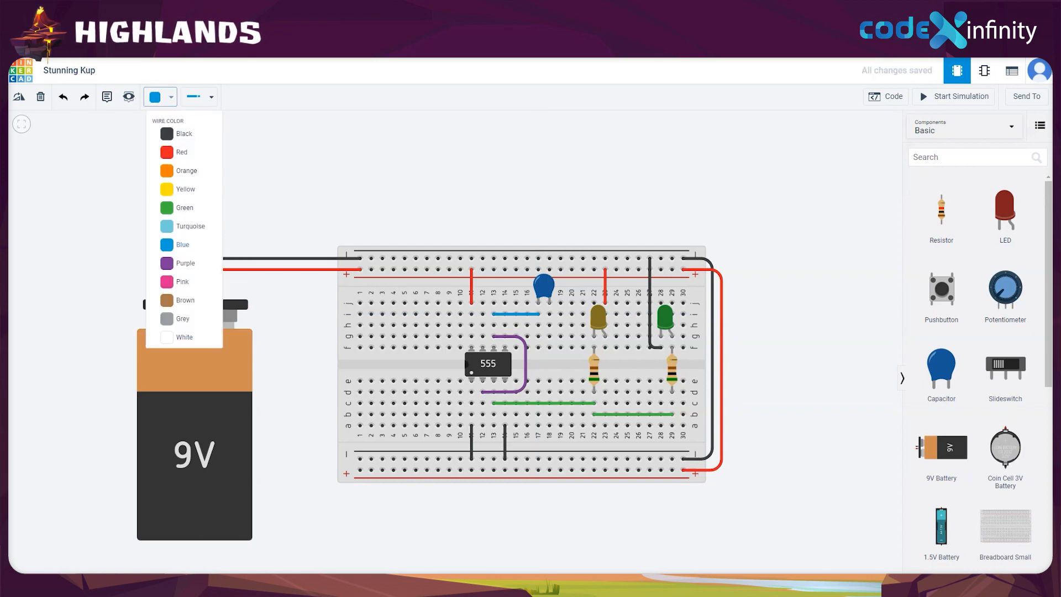
pyautogui.click(167, 133)
pyautogui.click(549, 314)
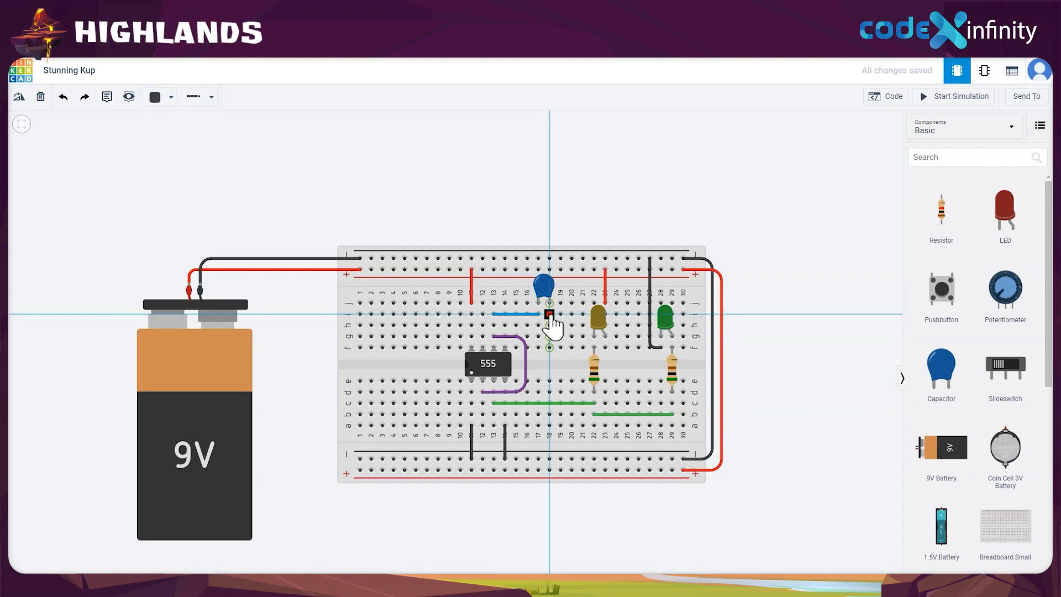
pyautogui.click(567, 314)
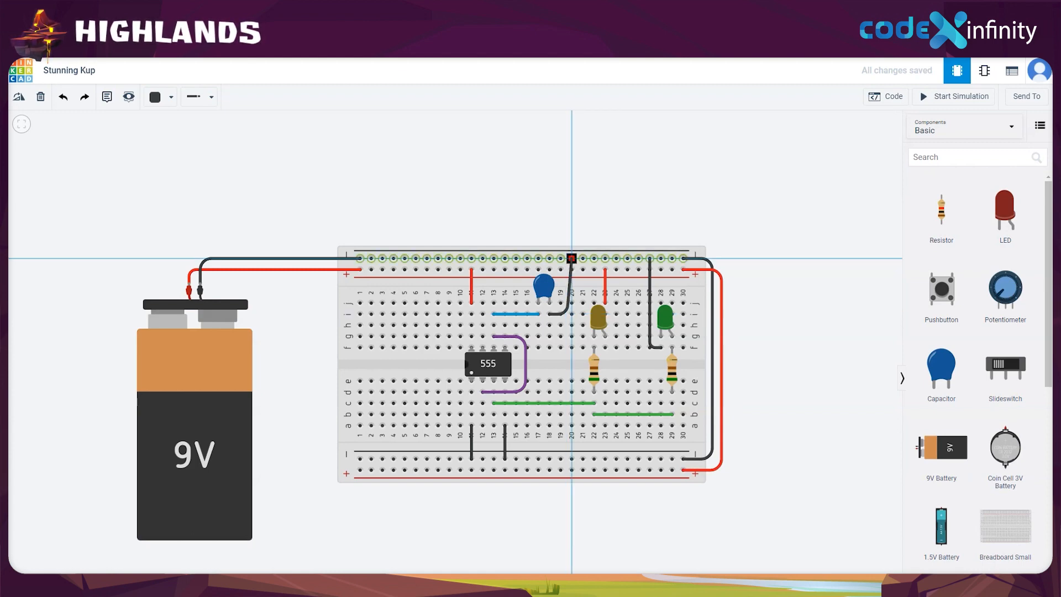
pyautogui.click(571, 258)
pyautogui.moveTo(568, 313); pyautogui.dragTo(571, 314)
pyautogui.click(574, 212)
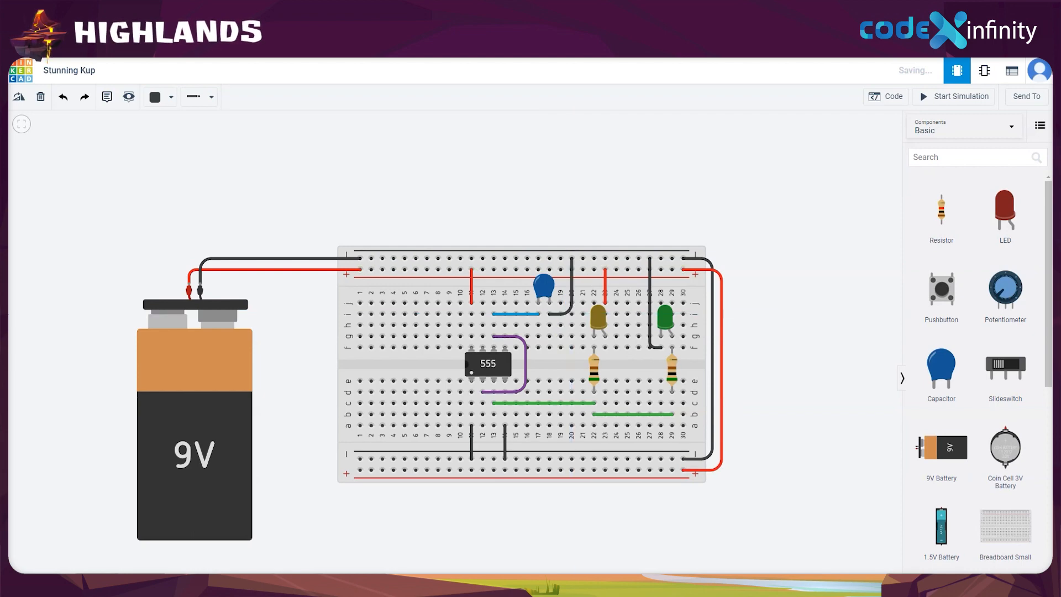